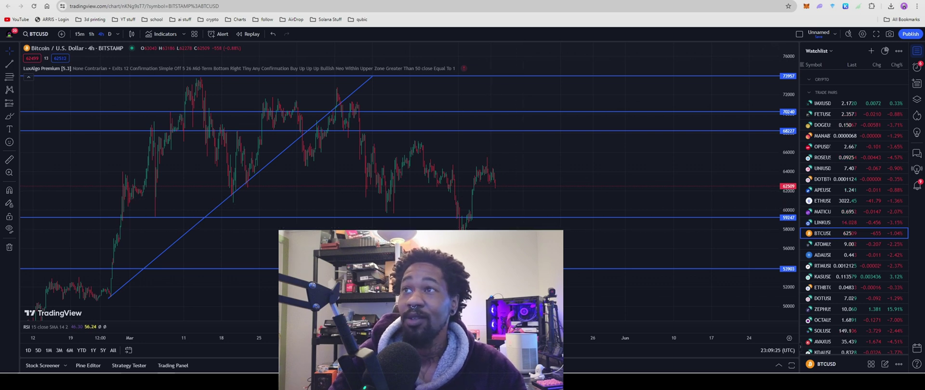
Go through the open XenixChain site and Bitcoin chart to the hashrate.no GPU page and examine the cards' mining profitability
key(ctrl+Tab)
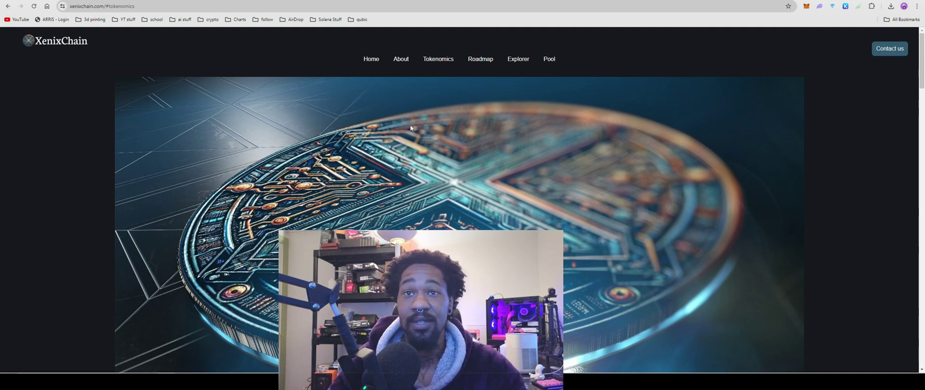
key(ctrl+Tab)
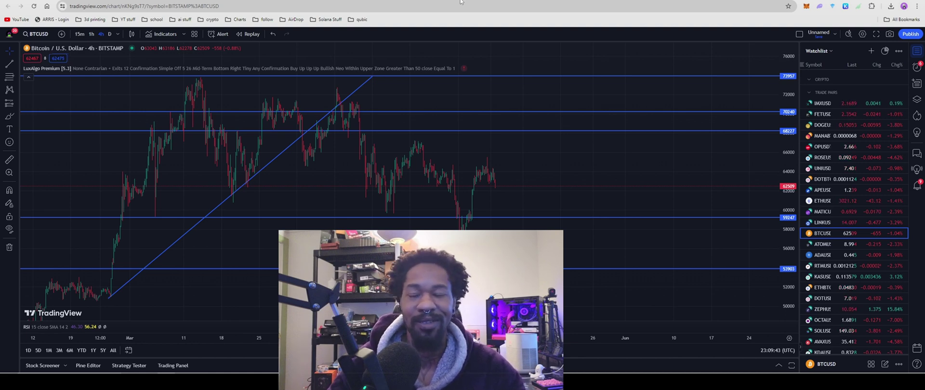
key(ctrl+Tab)
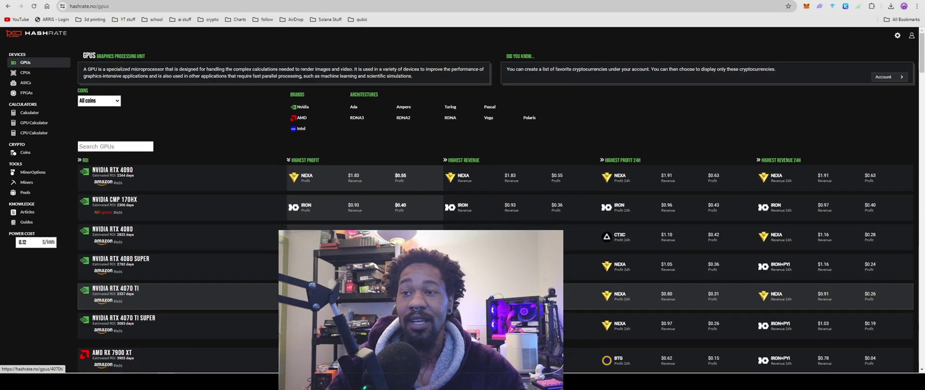
scroll(420, 283, down, 3)
scroll(419, 270, up, 3)
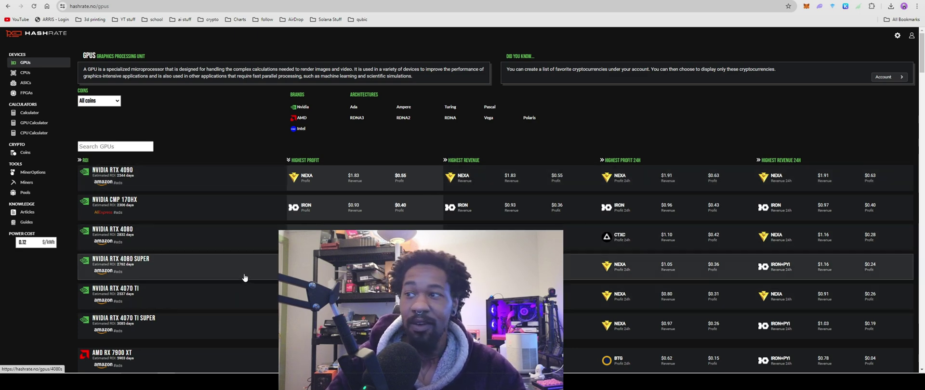
scroll(243, 274, down, 1)
scroll(242, 275, up, 1)
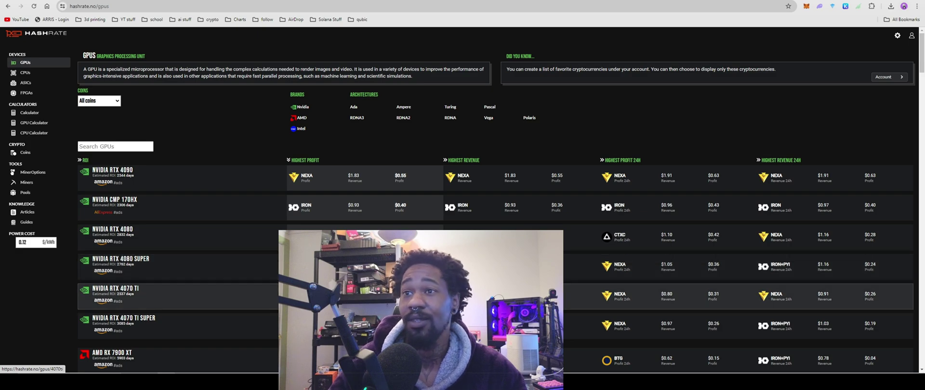
Switch to the XenixChain website and examine the coin specifications in its Tokenomics section
key(ctrl+Tab)
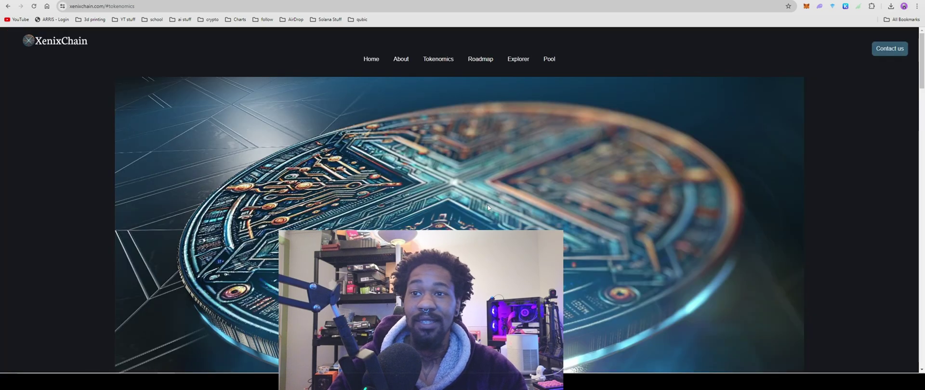
scroll(519, 200, down, 1)
scroll(519, 200, up, 1)
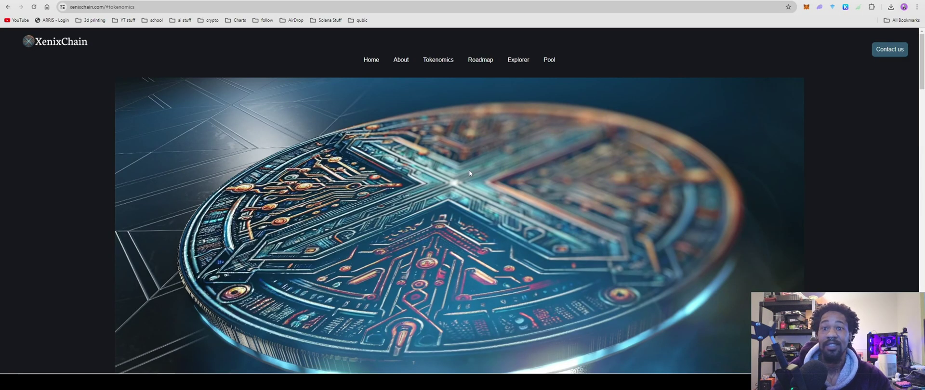
scroll(469, 170, down, 2)
scroll(470, 170, up, 2)
scroll(470, 170, down, 6)
scroll(468, 172, up, 2)
scroll(468, 172, down, 5)
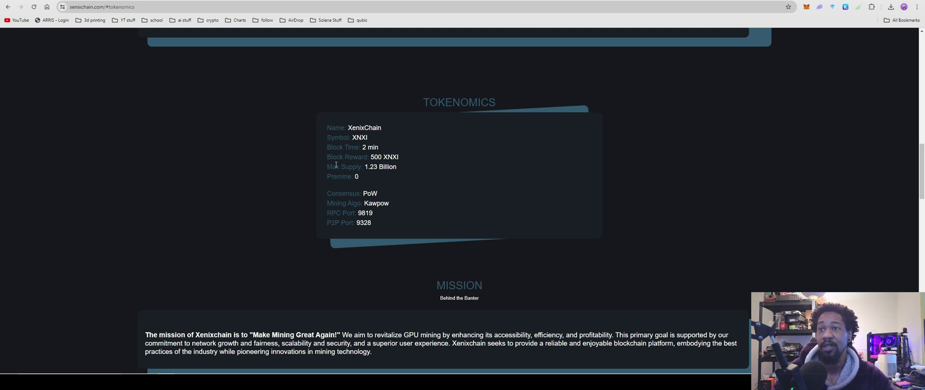
scroll(378, 172, down, 3)
scroll(371, 166, up, 3)
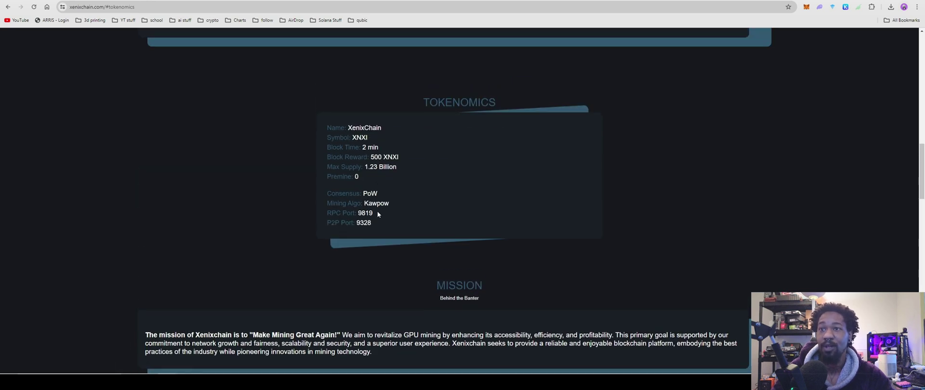
Read the XenixChain mission statement and the Mining Pool description under Our Services
scroll(392, 193, down, 3)
scroll(471, 191, down, 3)
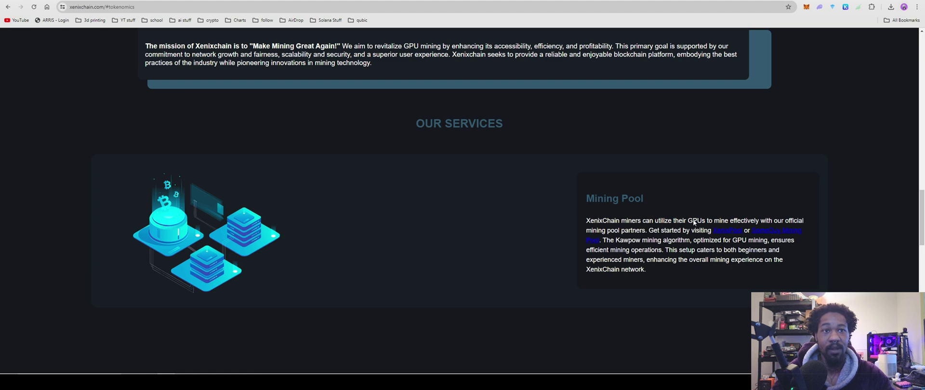
scroll(707, 227, down, 1)
scroll(703, 226, up, 5)
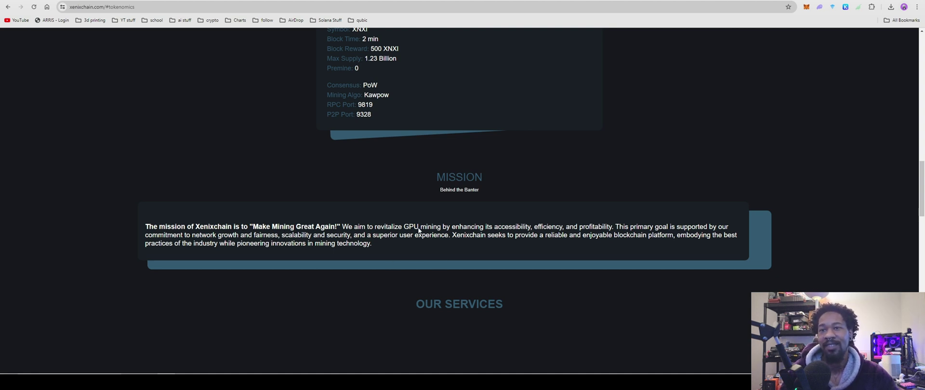
scroll(425, 208, up, 2)
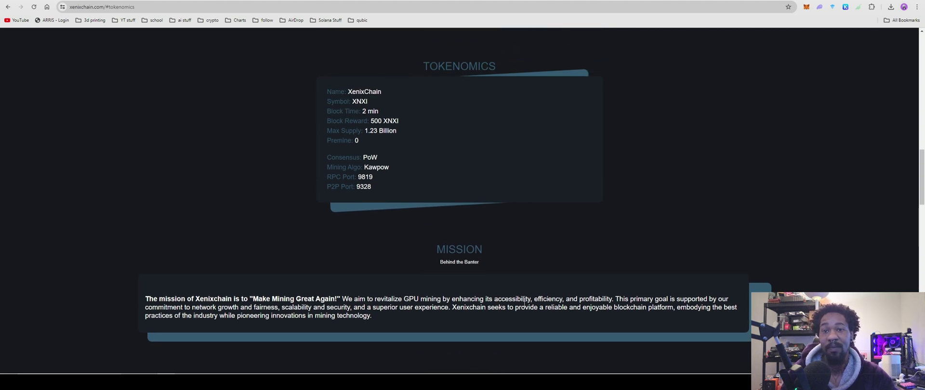
drag(533, 299, 568, 299)
click(485, 305)
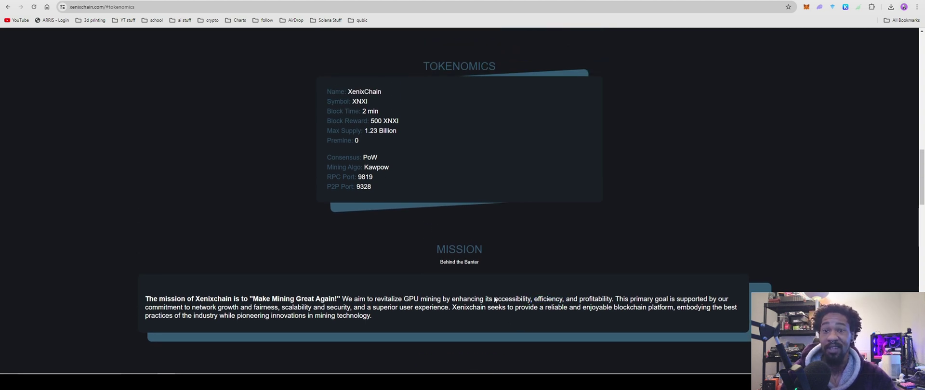
Look over XenixChain's Blockchain Explorer description, quarterly roadmap and FAQs, and return to the start of the page
scroll(504, 296, down, 10)
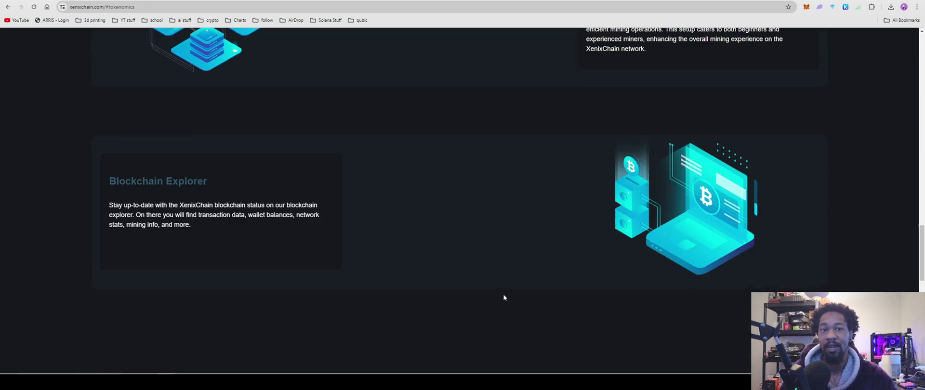
scroll(503, 295, down, 4)
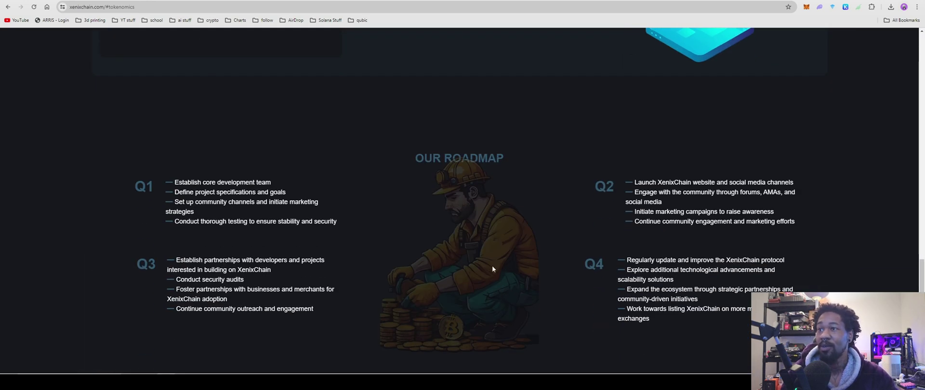
scroll(452, 222, down, 7)
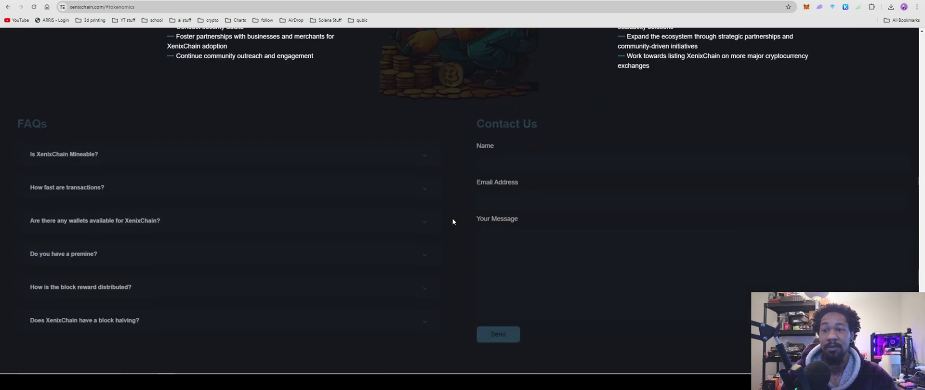
scroll(452, 221, up, 14)
scroll(452, 217, up, 15)
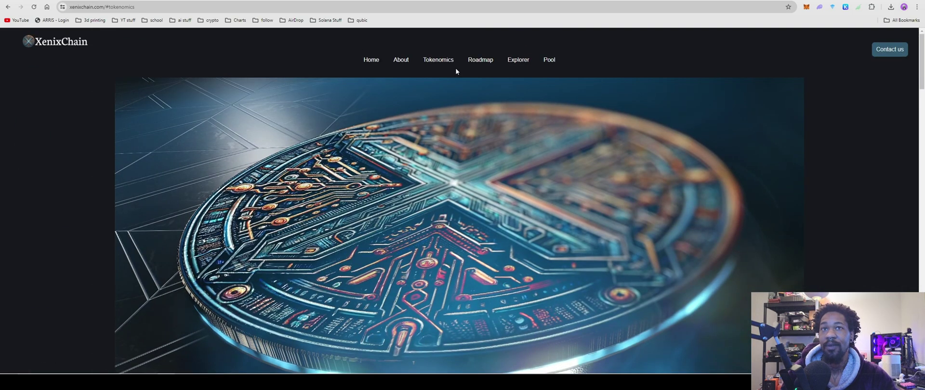
Locate the Windows and Linux wallet downloads on the XenixChain page
scroll(549, 62, down, 10)
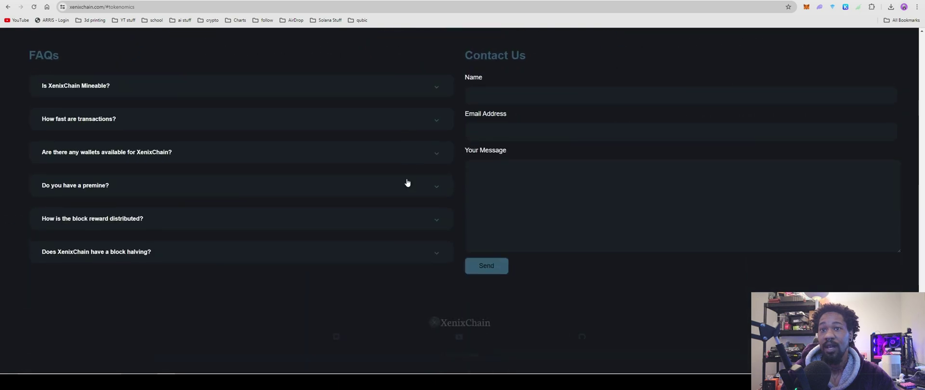
scroll(405, 181, up, 10)
scroll(405, 178, up, 6)
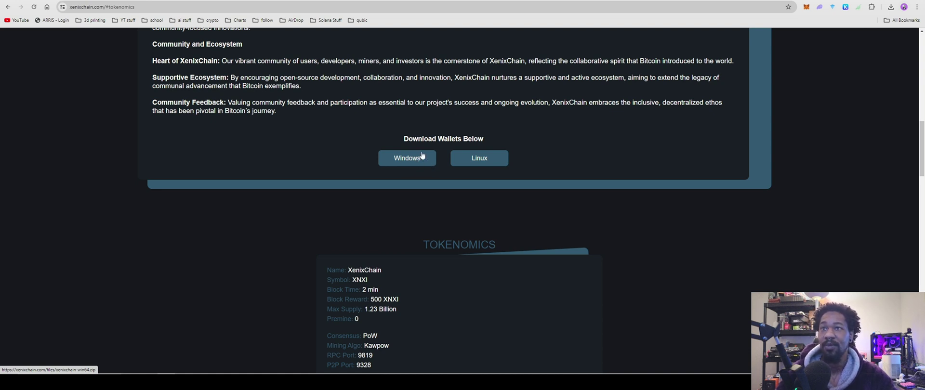
Open XenixChain's mining pool site and examine the PROP and SOLO XenixChain pools
scroll(441, 156, up, 10)
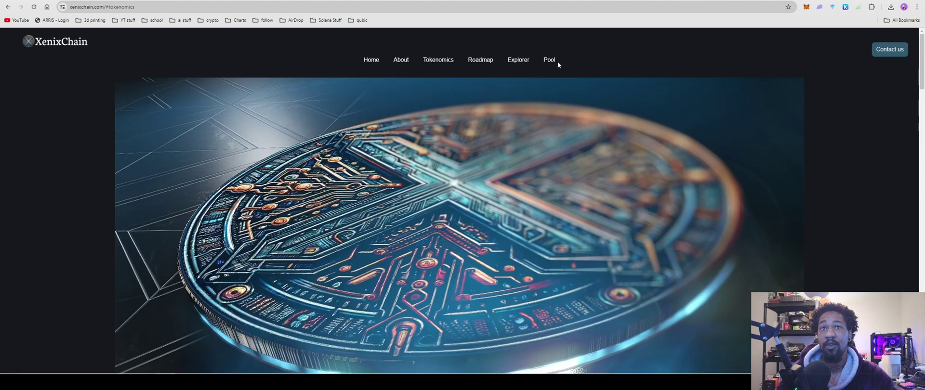
click(550, 61)
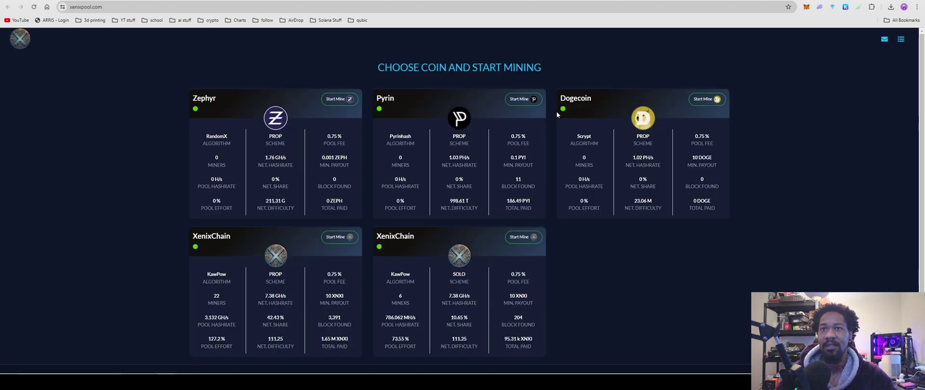
scroll(535, 169, down, 1)
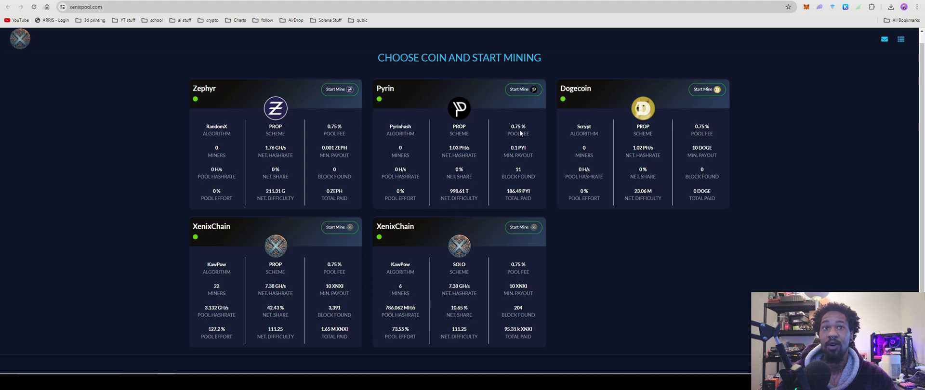
Switch to the SomeGuyMiningPool XenixChain dashboard, review the wallet and worker stats, and open the pool's connection details
key(ctrl+Tab)
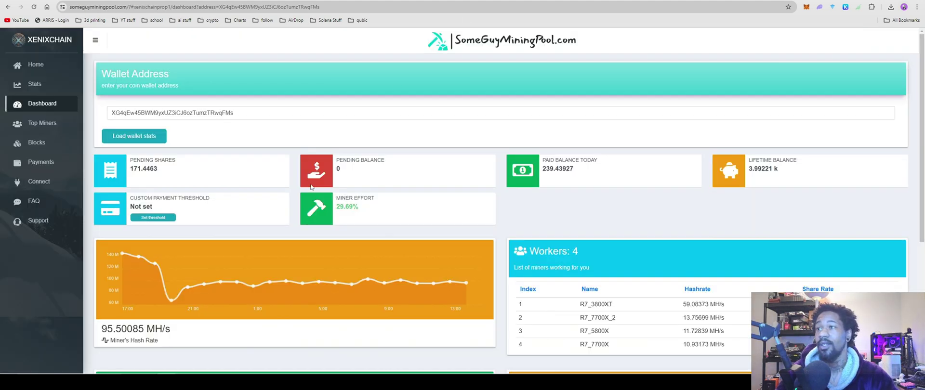
scroll(500, 81, down, 4)
scroll(524, 126, up, 4)
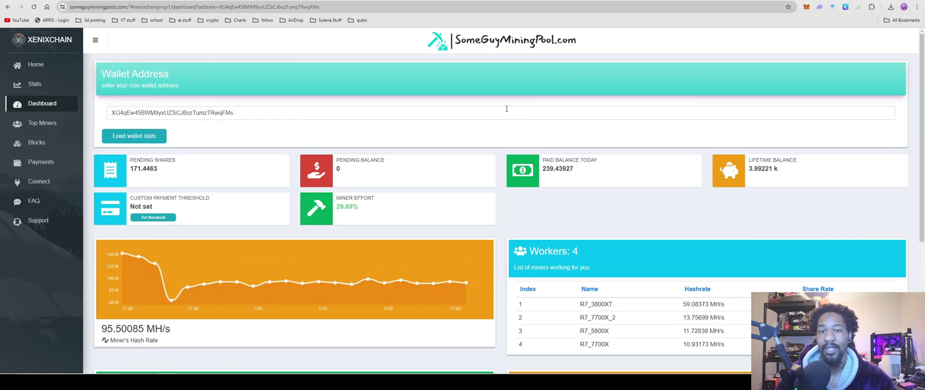
scroll(507, 109, down, 5)
scroll(673, 281, up, 5)
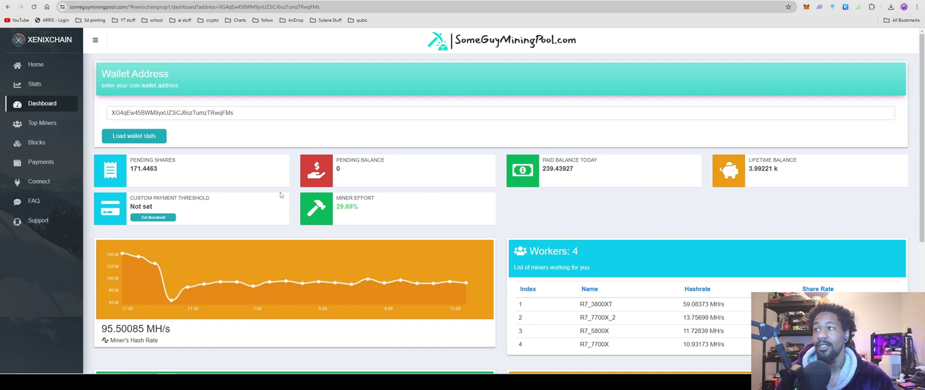
click(54, 182)
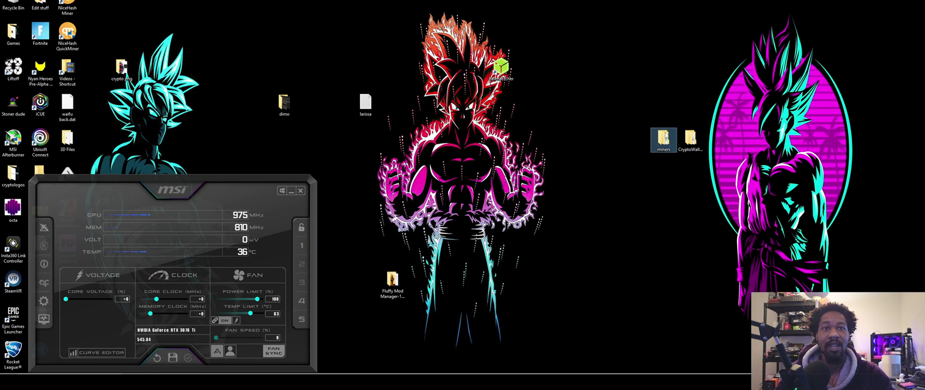
Open the t-rex-0.26.8-win folder inside the desktop miners folder
double_click(664, 138)
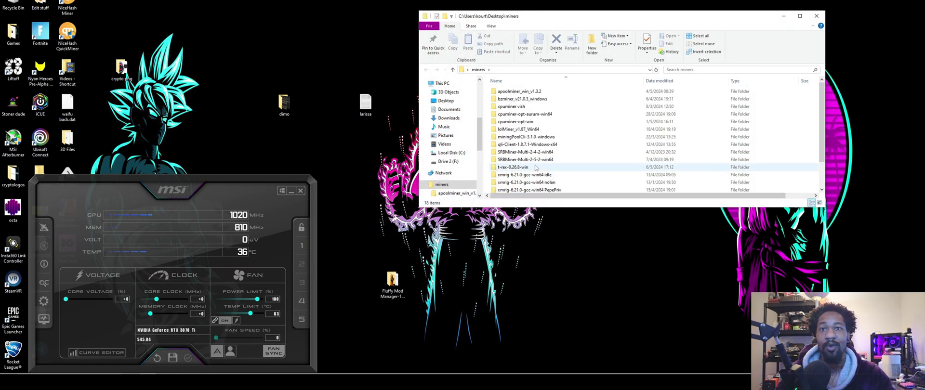
scroll(530, 167, down, 2)
double_click(526, 138)
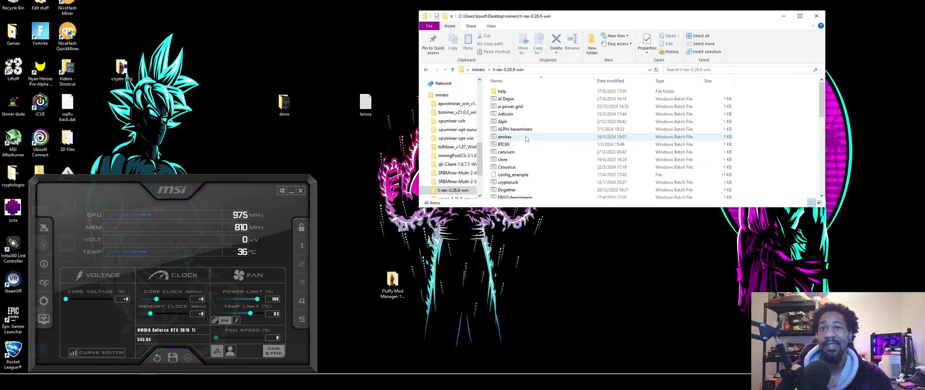
Open the "ai power grid" batch file for editing to check its KAWPOW mining command, and close it
right_click(513, 108)
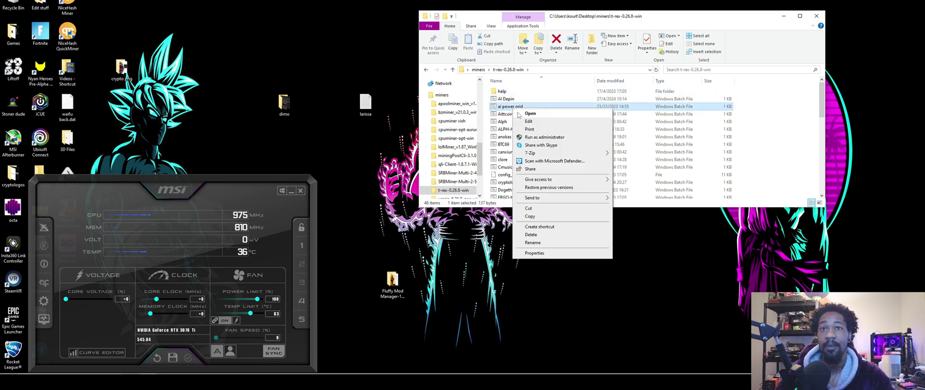
click(528, 121)
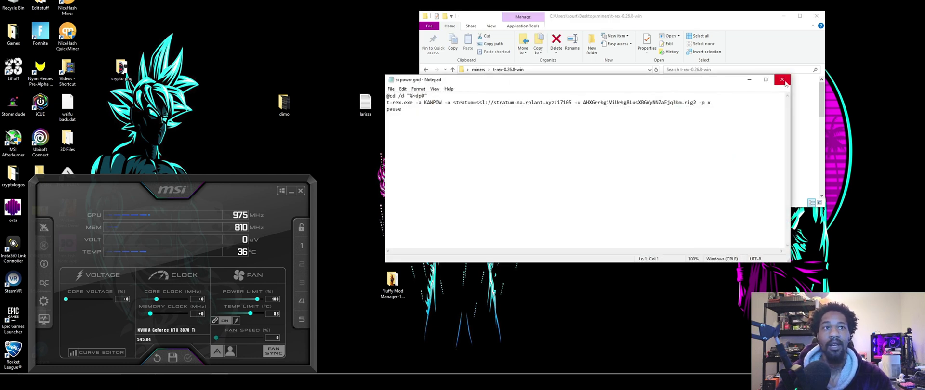
key(alt+F4)
Duplicate the "ai power grid" batch file within the t-rex-0.26.8-win folder
right_click(506, 109)
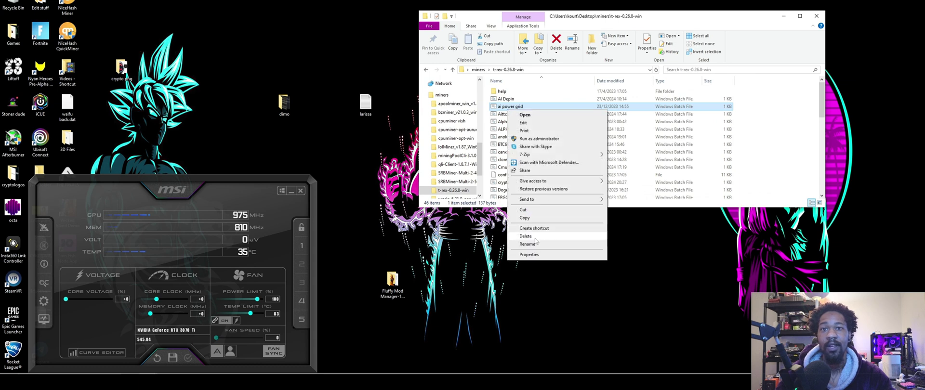
click(529, 219)
right_click(557, 120)
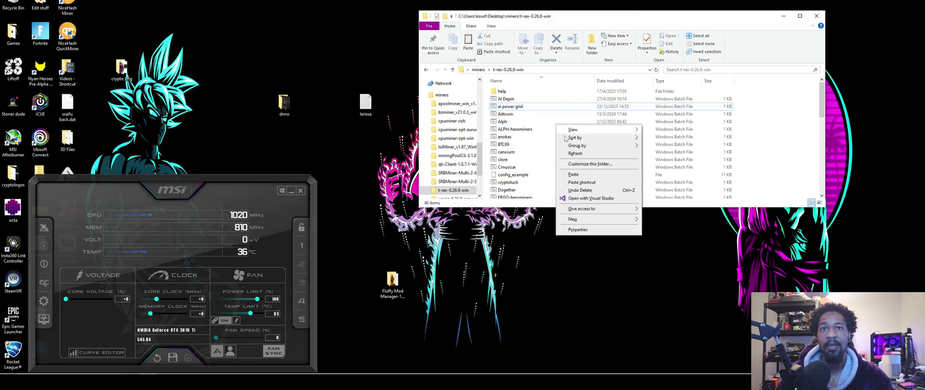
click(573, 174)
Rename the copied "ai power grid" batch file to "test"
right_click(527, 108)
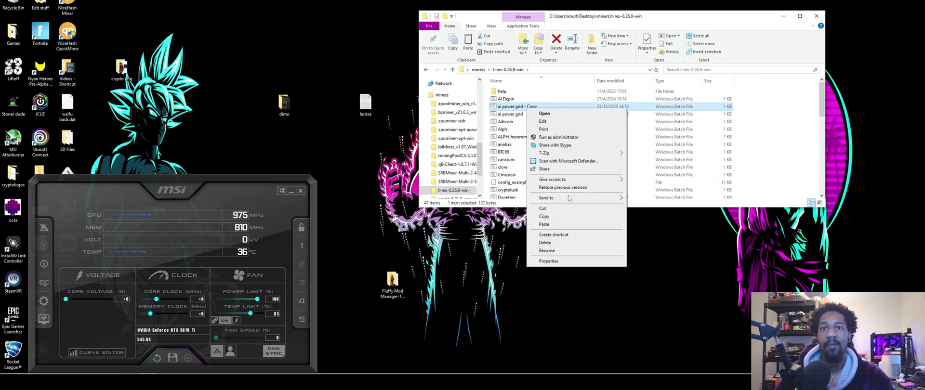
click(553, 254)
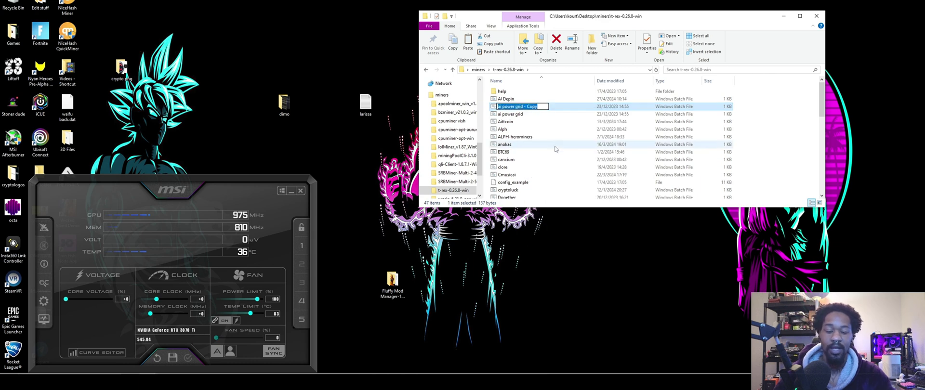
key(BackSpace)
key(BackSpace)
key(BackSpace)
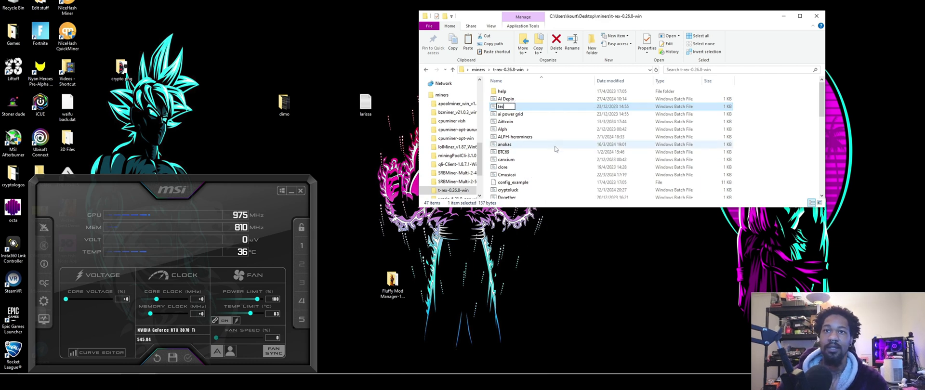
text(test)
key(Return)
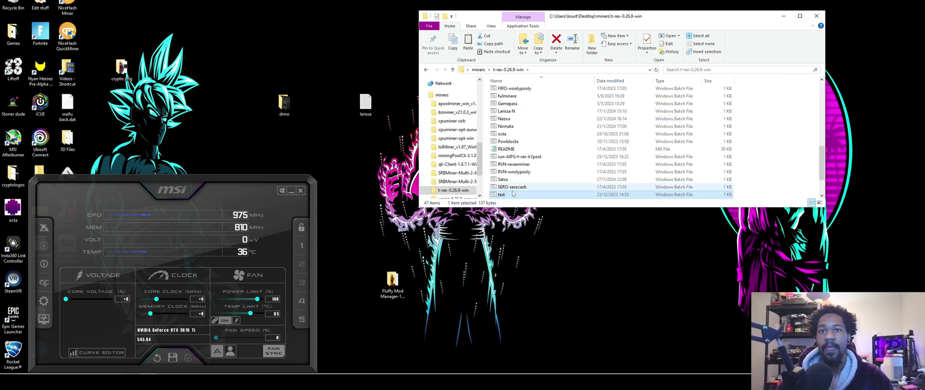
Open the "test" batch file for editing, and copy the pool's stratum+tcp://na.someguyminingpool.com:10700 address from its connection page
right_click(501, 194)
click(535, 211)
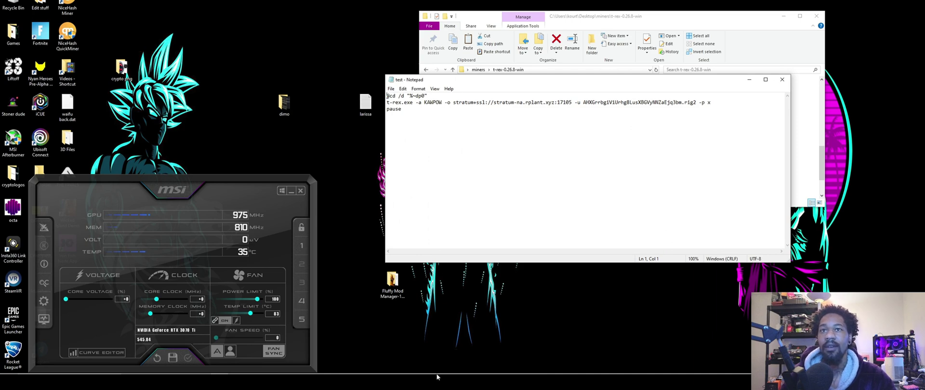
click(166, 374)
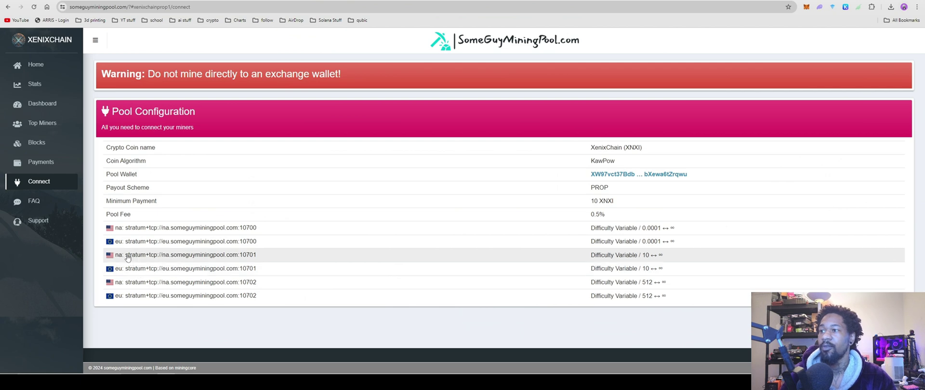
drag(126, 230, 277, 233)
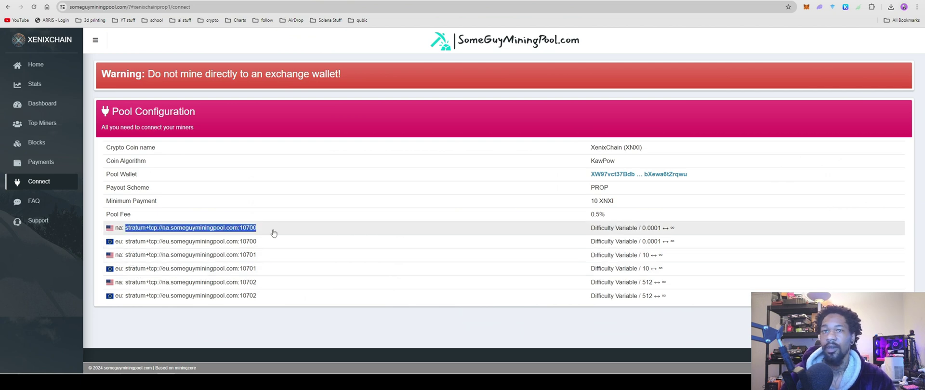
right_click(172, 233)
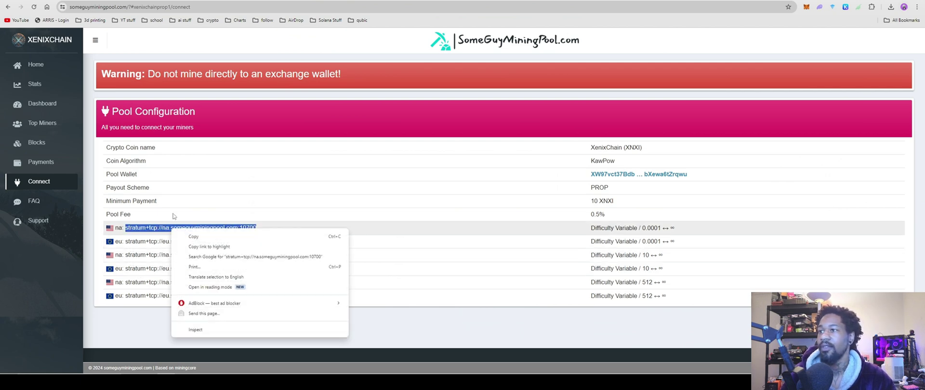
click(186, 237)
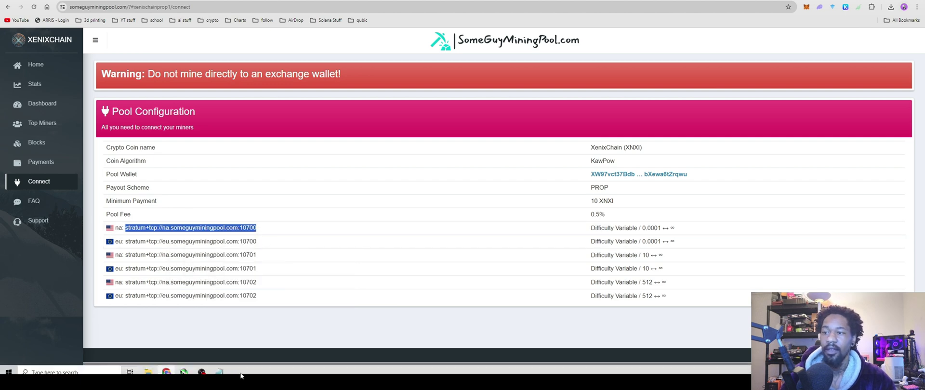
Return to the "test" batch file, highlight the pool and wallet addresses in its mining command, and close it
click(217, 369)
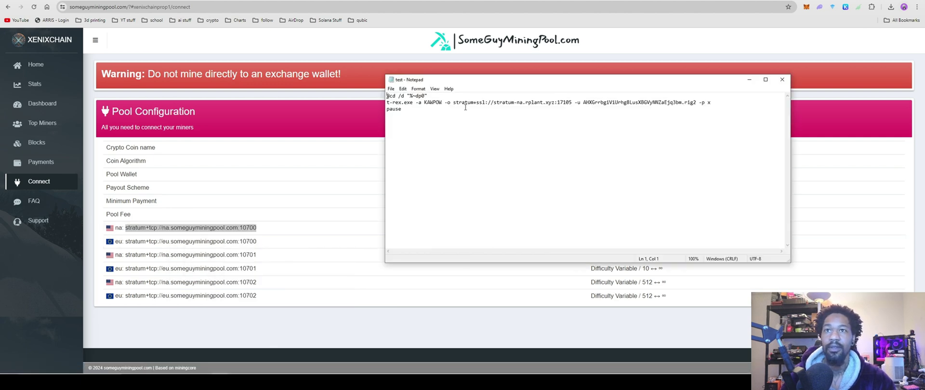
drag(453, 103, 680, 103)
click(587, 103)
click(578, 116)
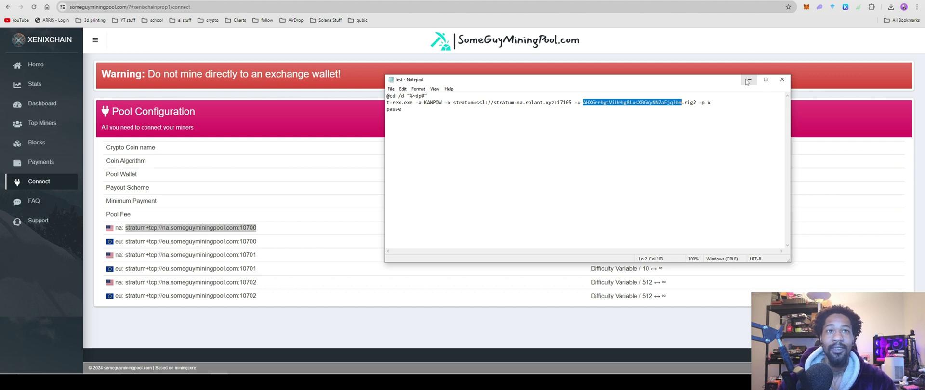
click(782, 84)
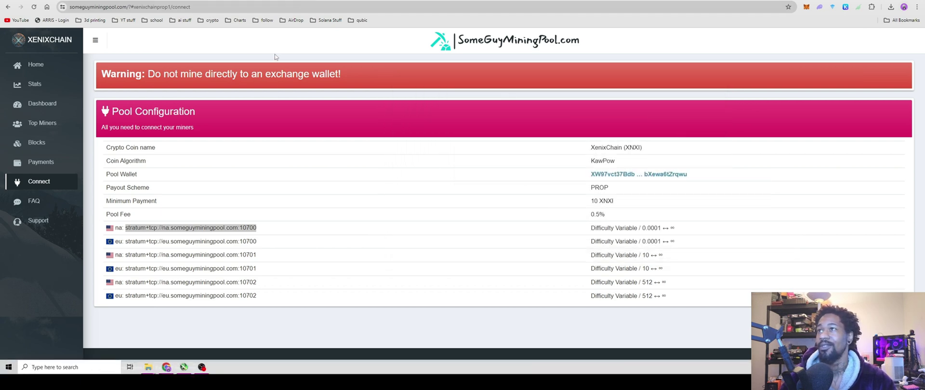
Switch to the Hive OS farm's wallets and start adding a new wallet
key(ctrl+Tab)
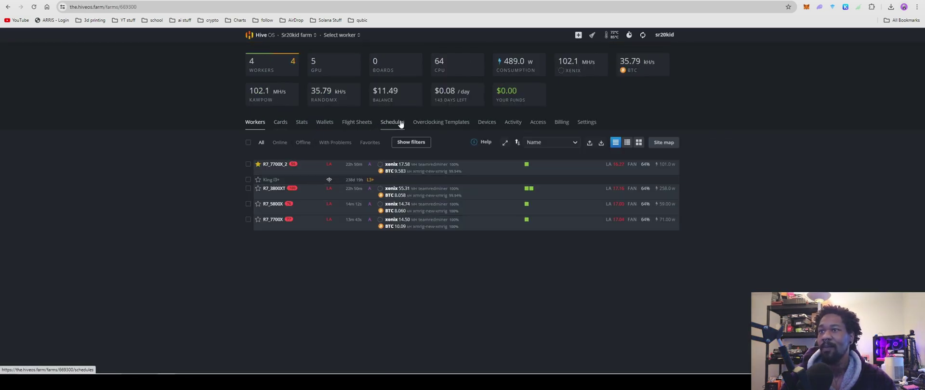
click(325, 124)
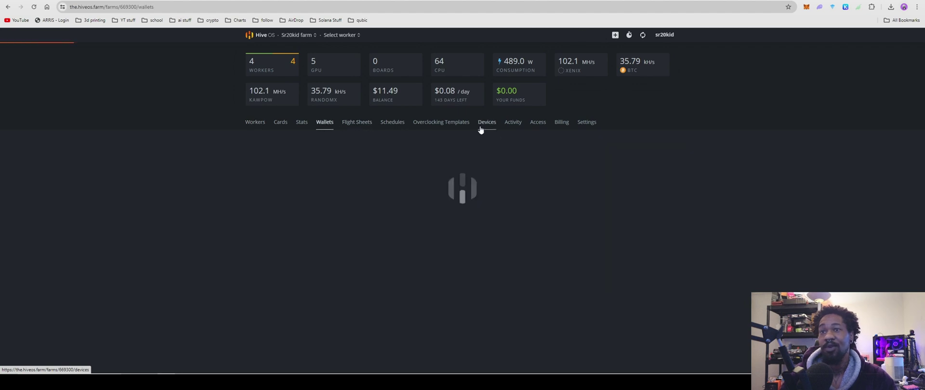
click(657, 148)
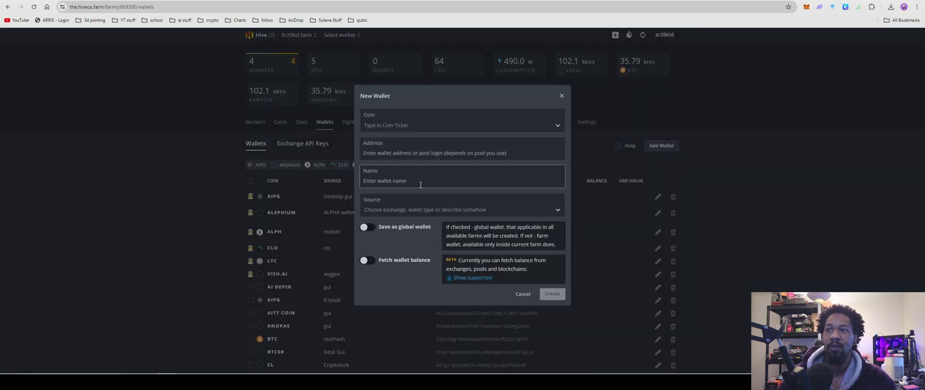
Try to set the new wallet's coin to "xen", go through its address and name fields, and cancel the wallet
click(418, 122)
text(x)
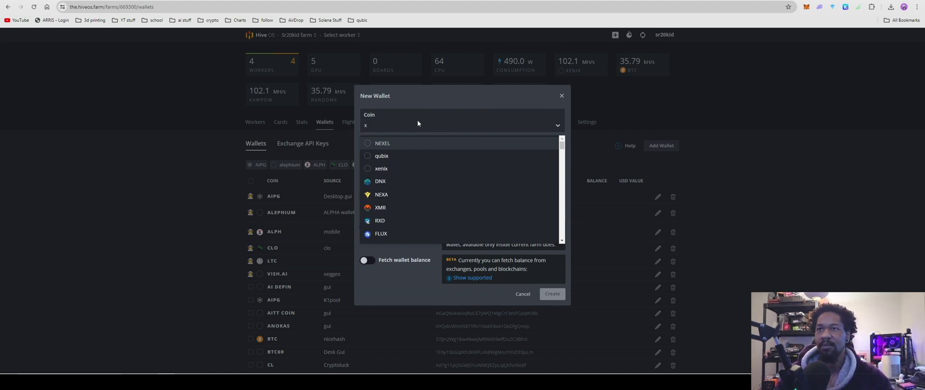
key(BackSpace)
click(443, 123)
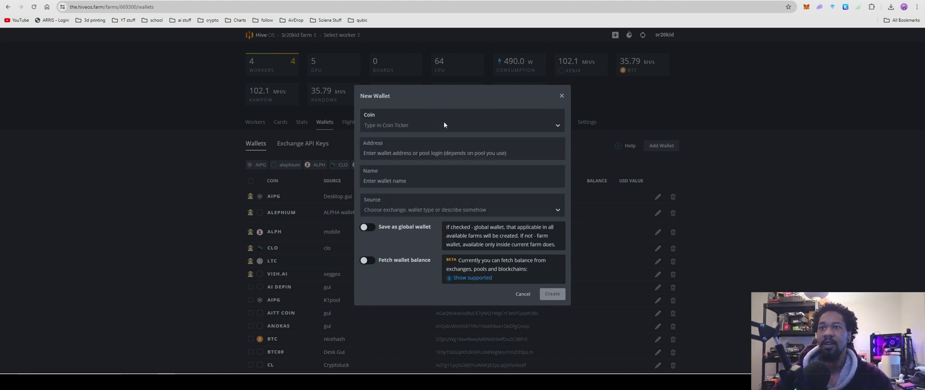
click(428, 125)
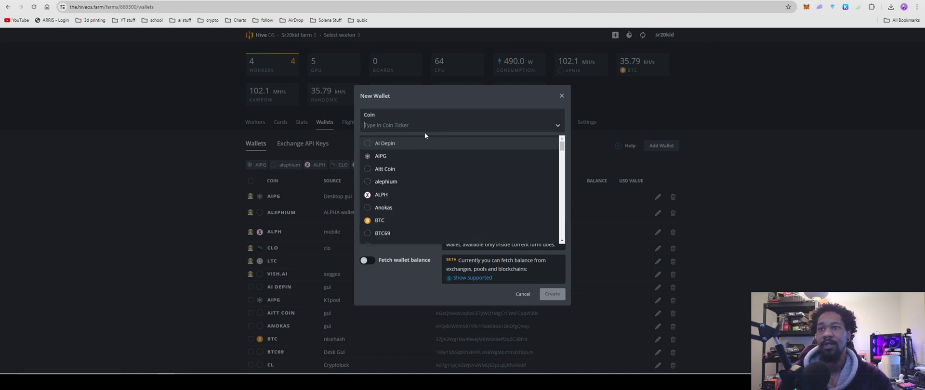
scroll(447, 222, down, 5)
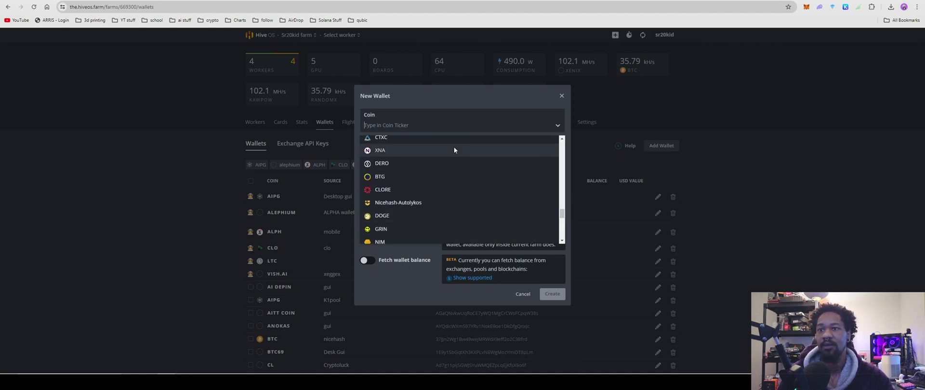
click(455, 117)
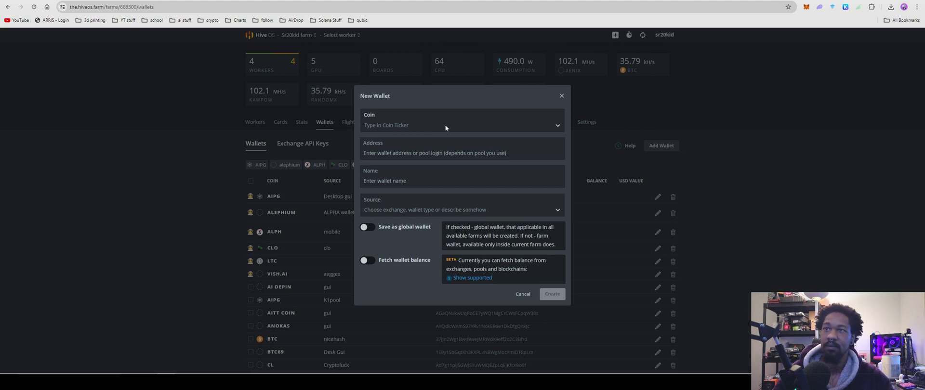
click(445, 125)
text(xen)
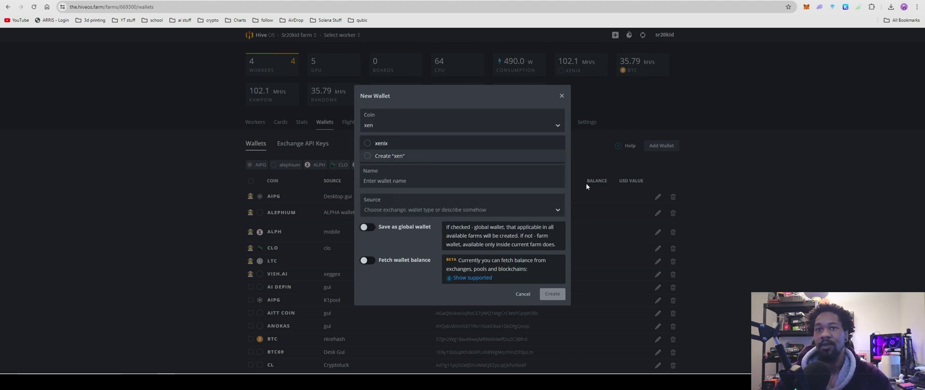
click(426, 158)
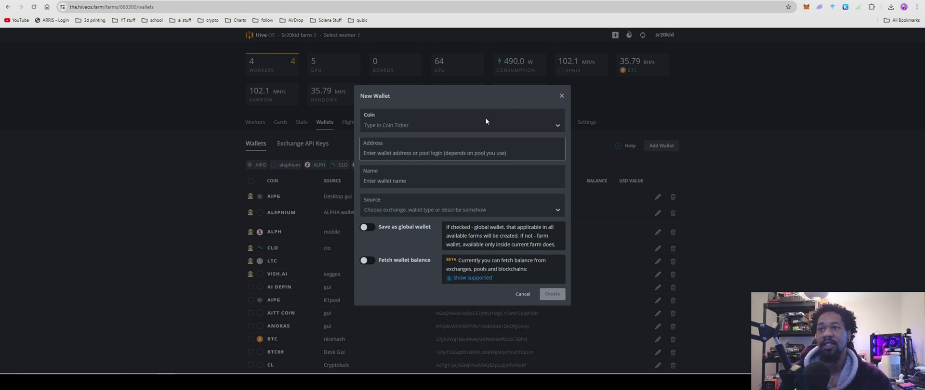
click(404, 180)
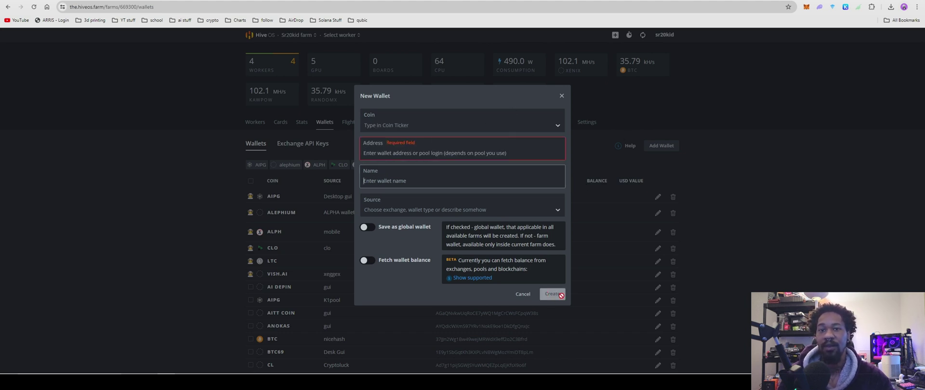
click(521, 294)
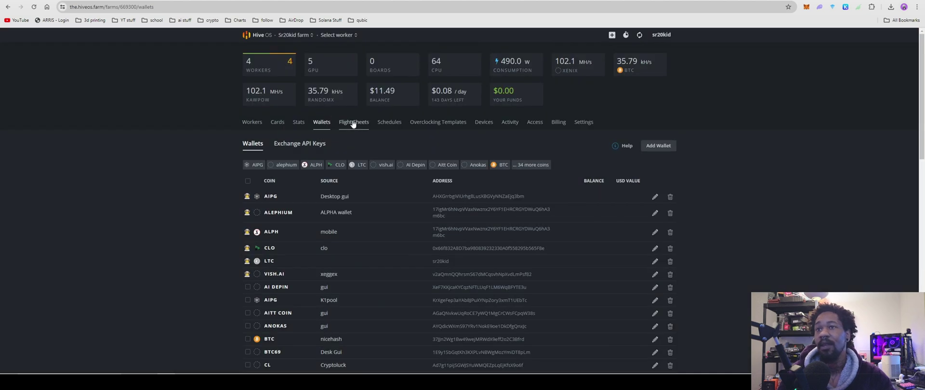
Start a new flight sheet in Hive OS with the coin xenix and the wallet gui
click(368, 123)
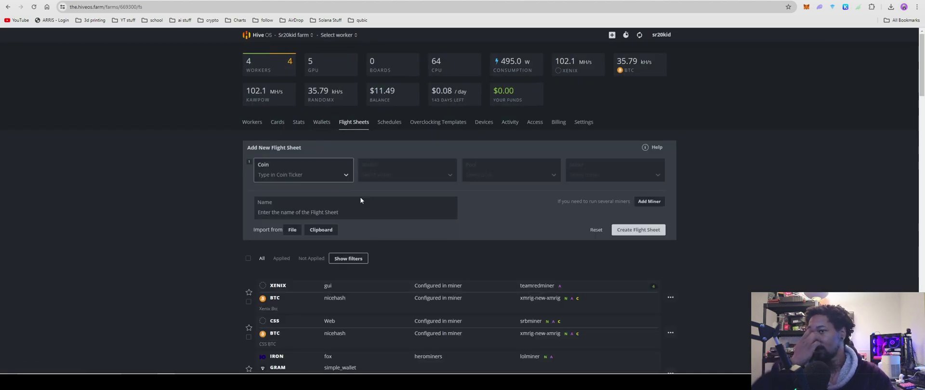
scroll(464, 260, down, 2)
scroll(463, 251, up, 3)
click(300, 176)
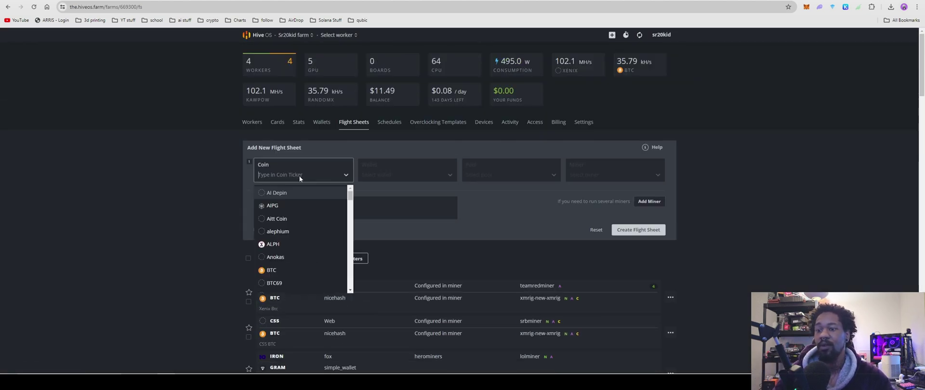
text(xe)
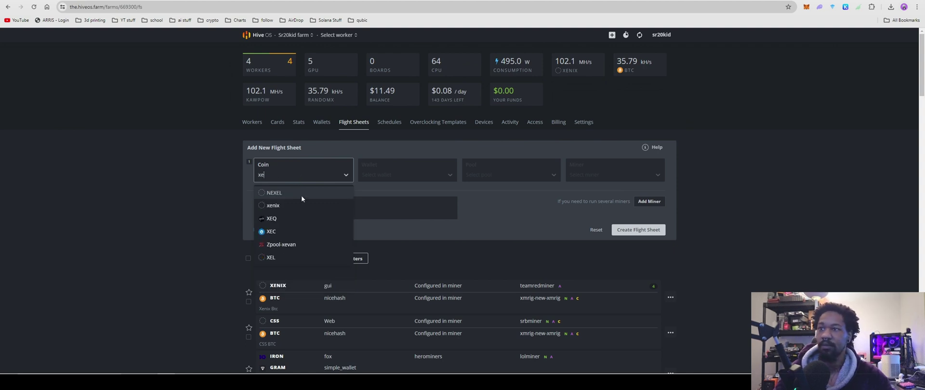
click(281, 205)
click(383, 164)
click(380, 190)
Set the flight sheet's pool to "Configure in miner" and its miner to TeamRedMiner
click(505, 178)
click(496, 193)
click(601, 179)
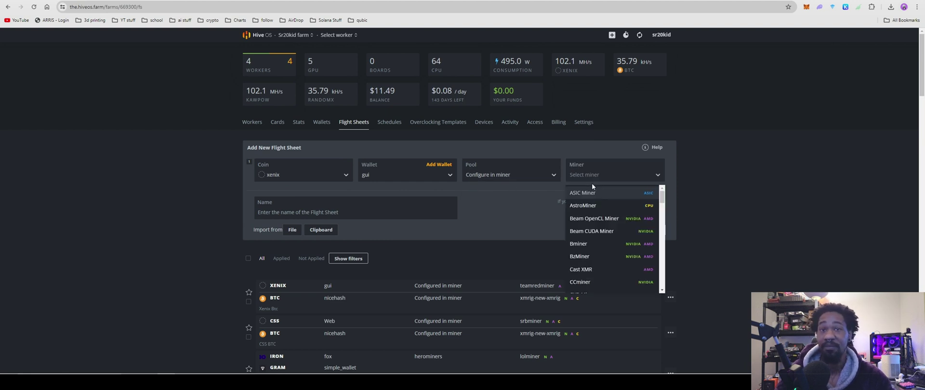
text(tea)
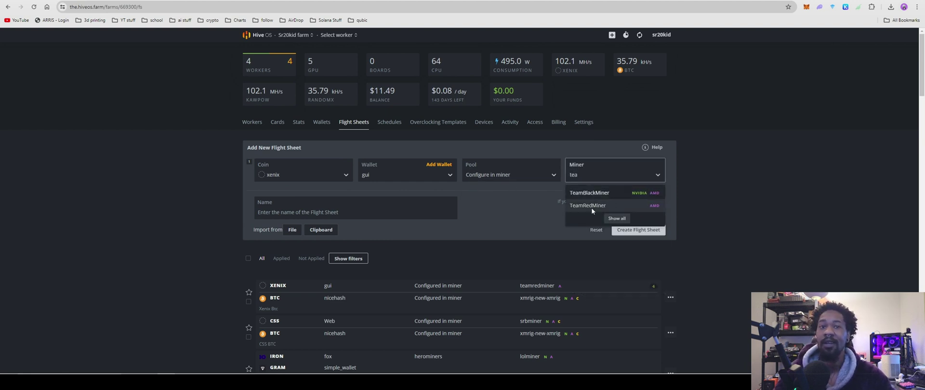
click(589, 206)
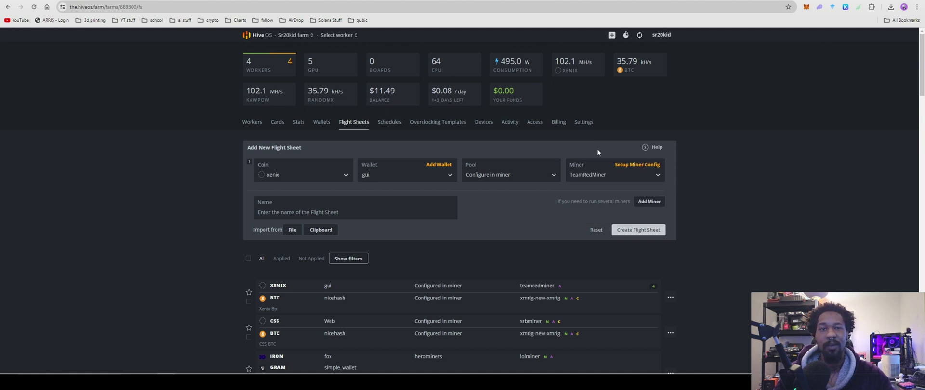
Open the TeamRedMiner configuration for the flight sheet and set the hash algorithm to kawpow
click(636, 166)
click(507, 154)
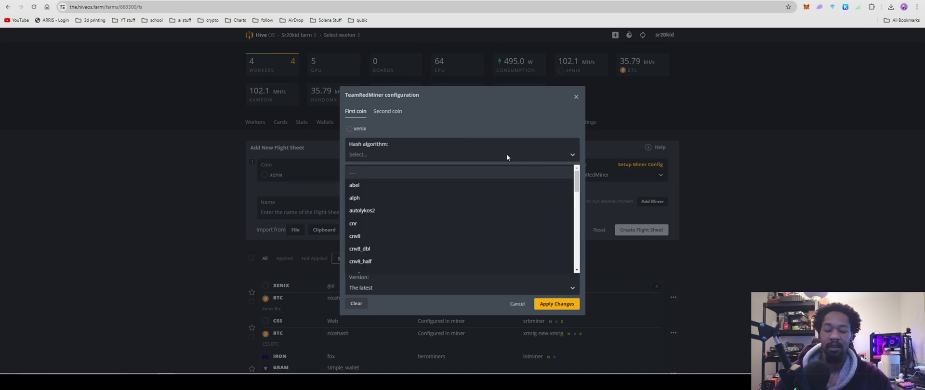
text(ka)
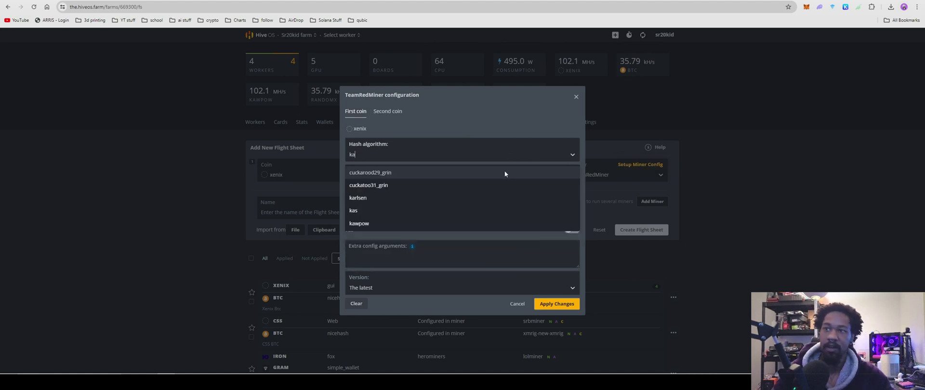
click(386, 221)
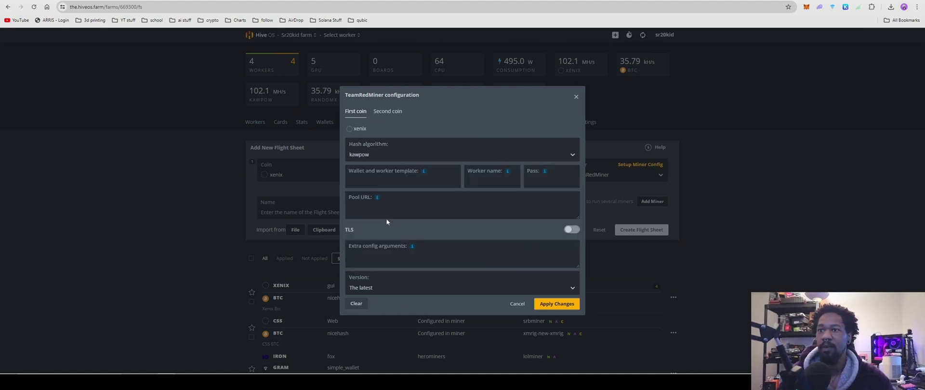
Fill the wallet and worker template with %WAL%.%WORKER_NAME% and paste stratum+tcp://na.someguyminingpool.com:10700 as the pool URL
mouse_move(424, 172)
click(449, 201)
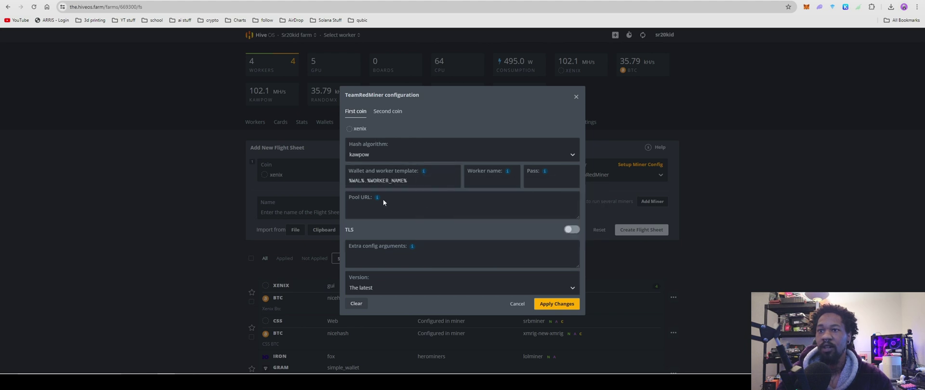
click(371, 212)
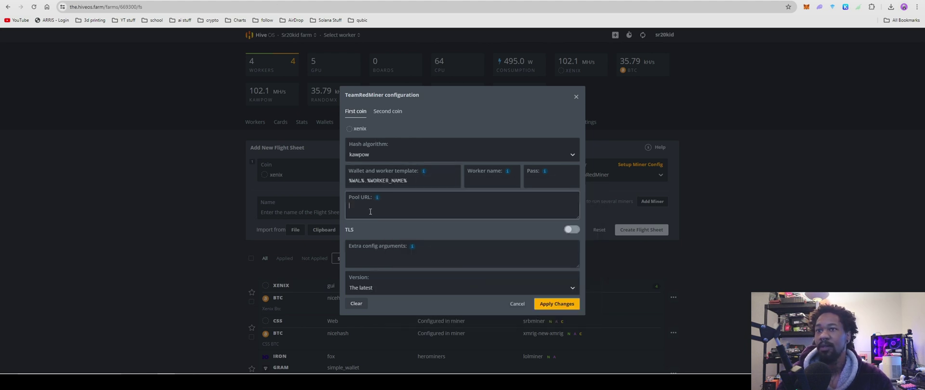
right_click(370, 212)
click(398, 112)
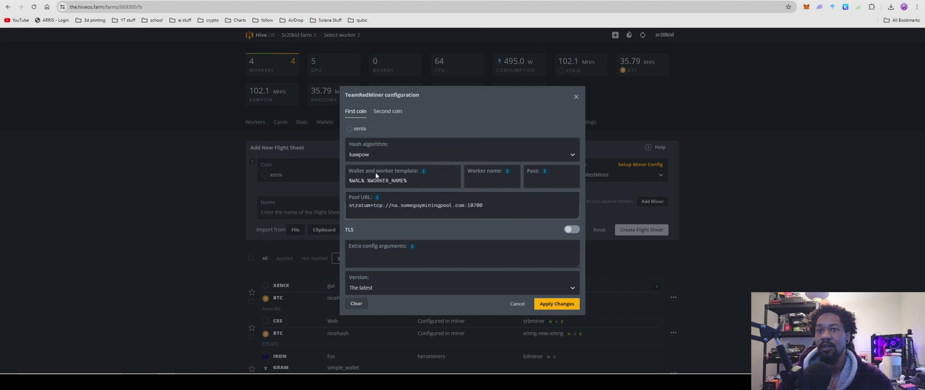
key(ctrl+Tab)
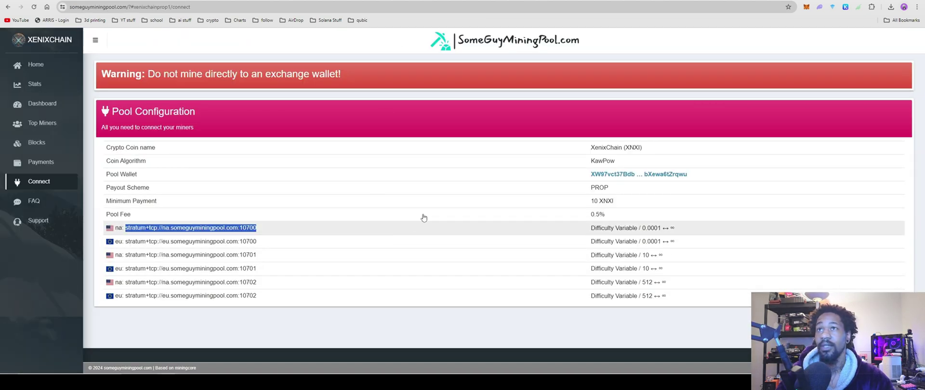
key(ctrl+Tab)
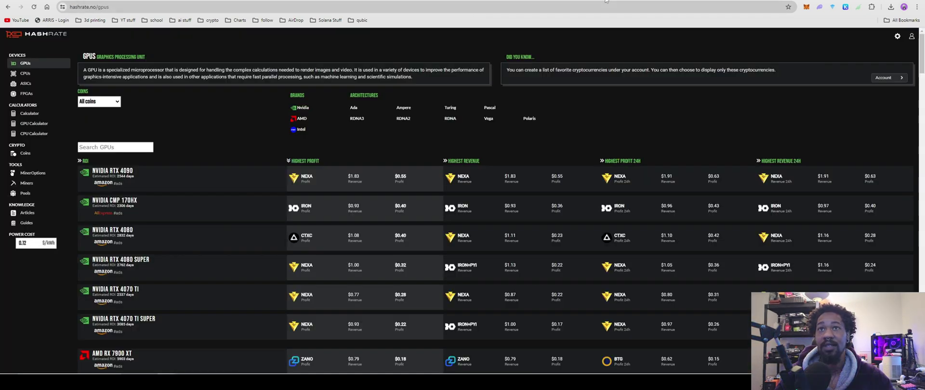
key(ctrl+Tab)
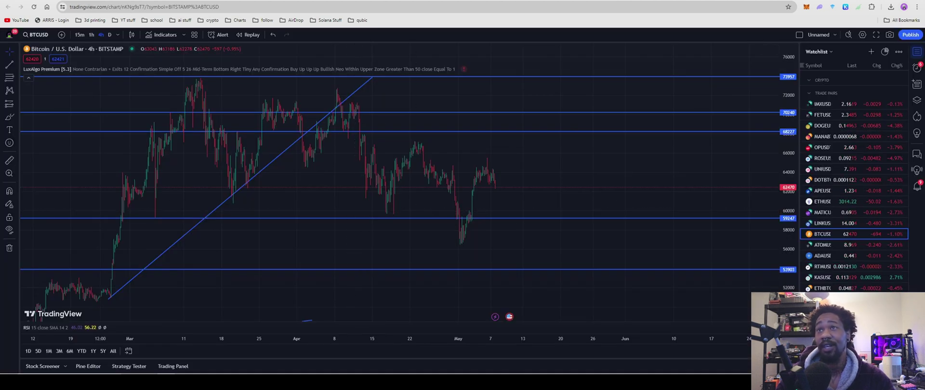
key(ctrl+Tab)
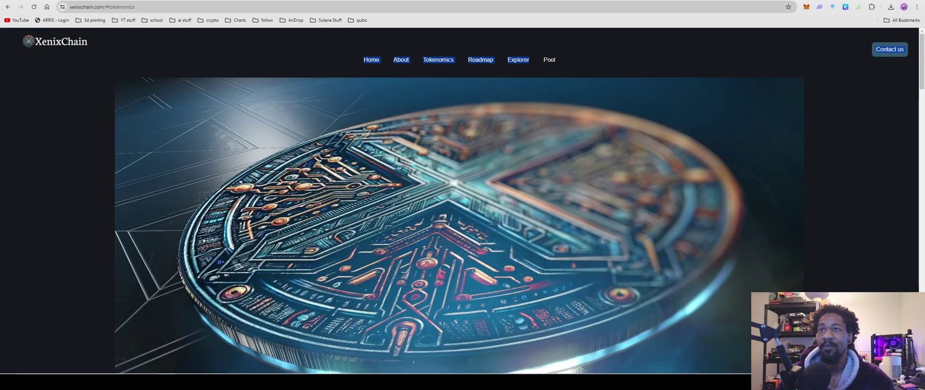
Return to the Hive OS flight sheet, apply the TeamRedMiner configuration and go to the flight sheet's name
click(140, 1)
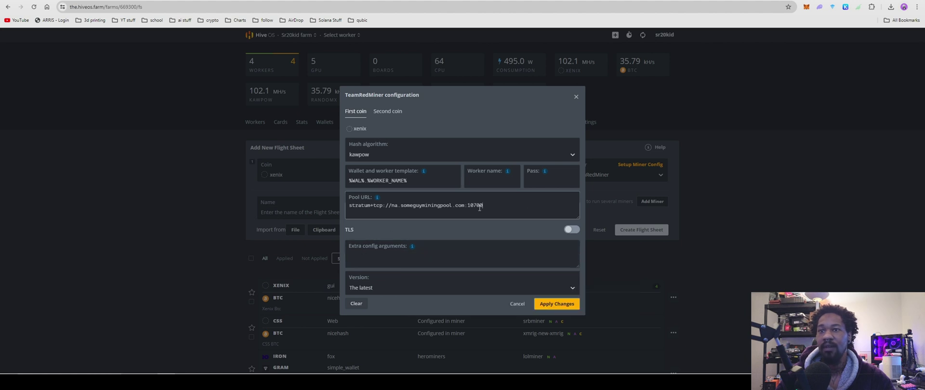
click(557, 305)
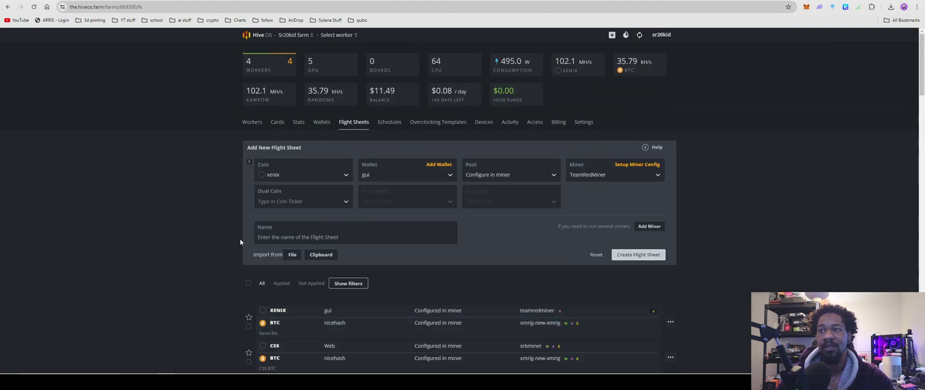
click(278, 233)
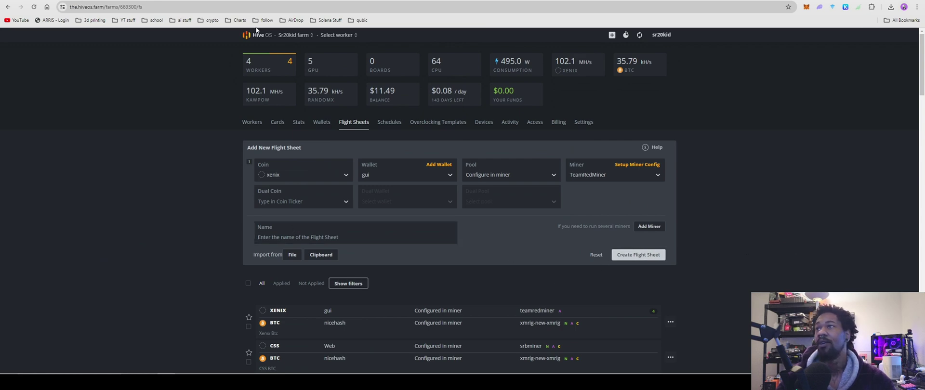
Switch to the XenixChain dashboard on SomeGuyMiningPool.com, load the entered wallet's stats and look over the balances, hashrate and workers
key(ctrl+Tab)
key(ctrl+Tab)
key(ctrl+Tab)
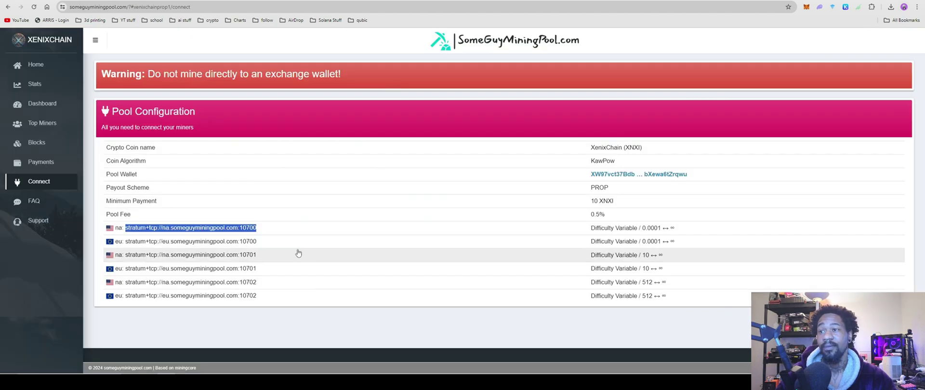
click(39, 104)
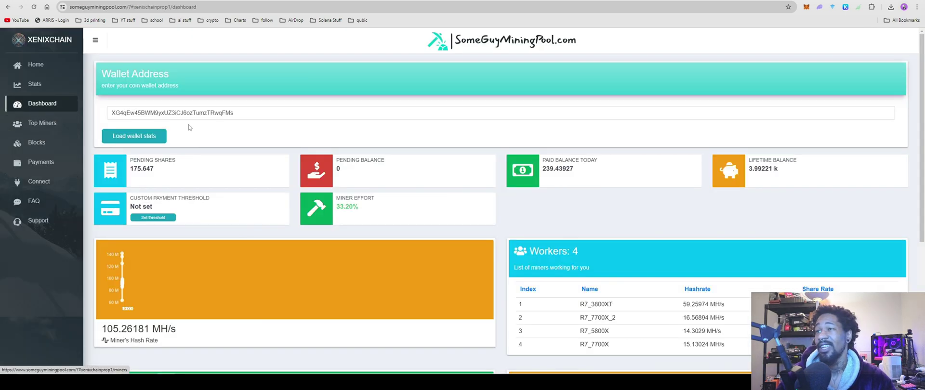
click(164, 136)
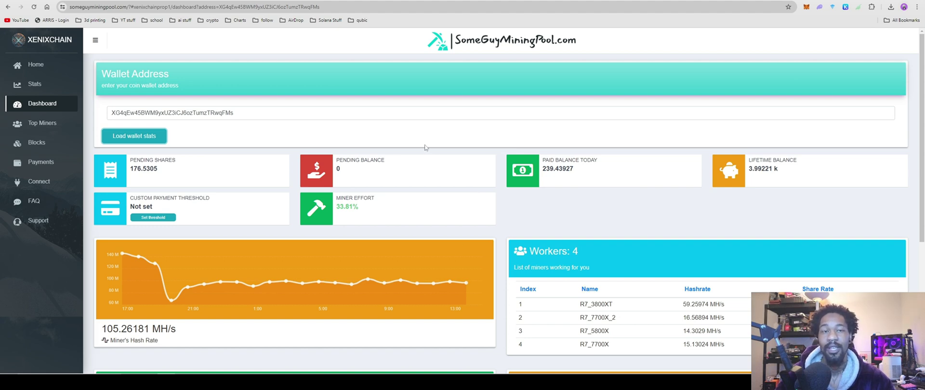
scroll(429, 149, down, 1)
scroll(429, 149, up, 1)
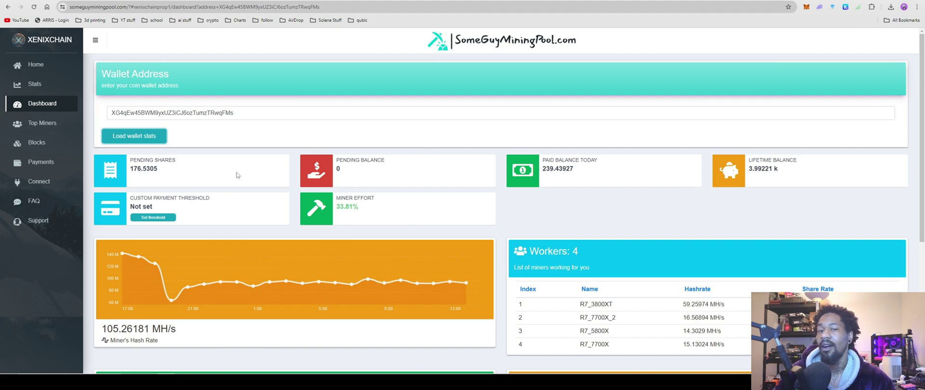
scroll(260, 181, down, 3)
scroll(285, 189, up, 3)
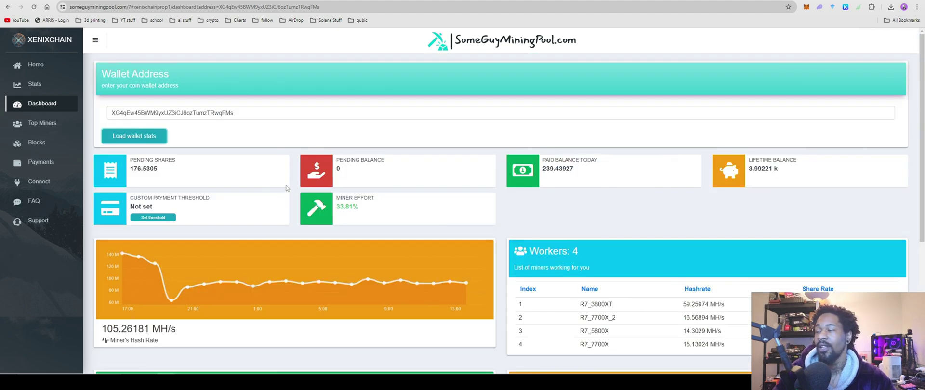